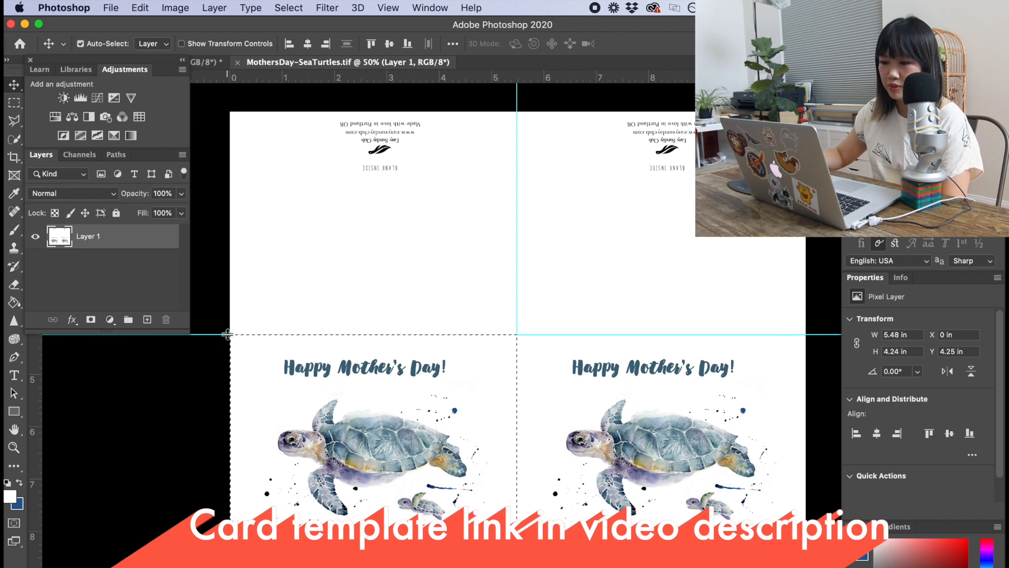
Select the lower-left turtle card front in the card template, following the guides and page edges, and copy it.
{"action": "left_click", "coordinate": [162, 282]}
{"action": "key", "text": "m"}
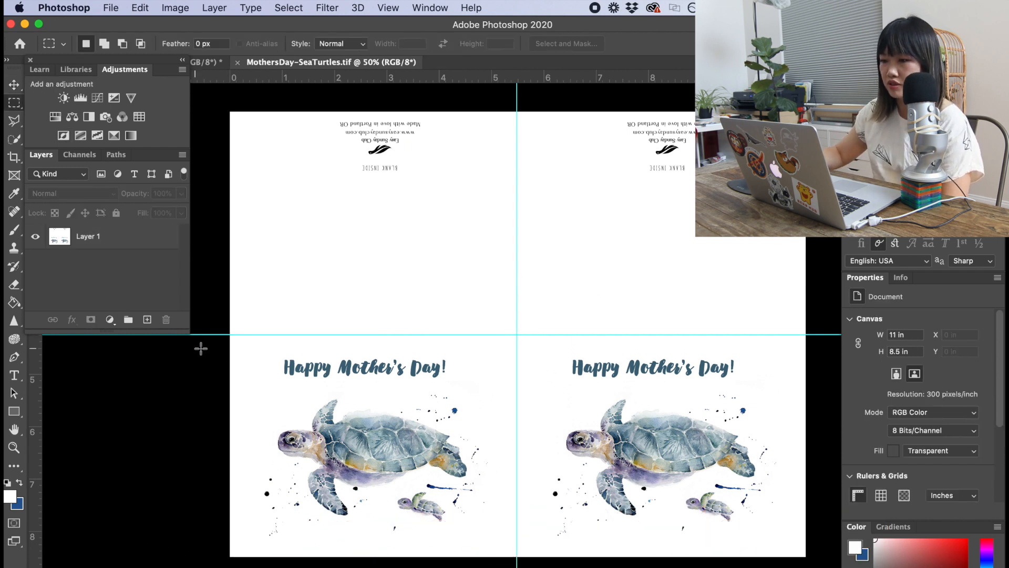
{"action": "left_click_drag", "start_coordinate": [230, 334], "coordinate": [517, 556]}
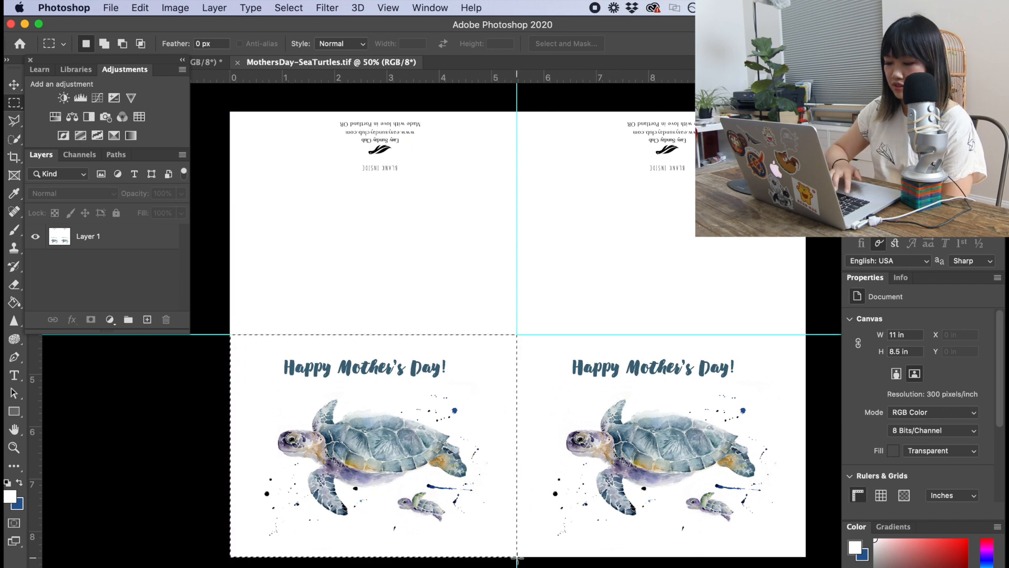
Switch to the wicker chair mockup photo and paste the copied card front as a new layer.
{"action": "left_click", "coordinate": [202, 63]}
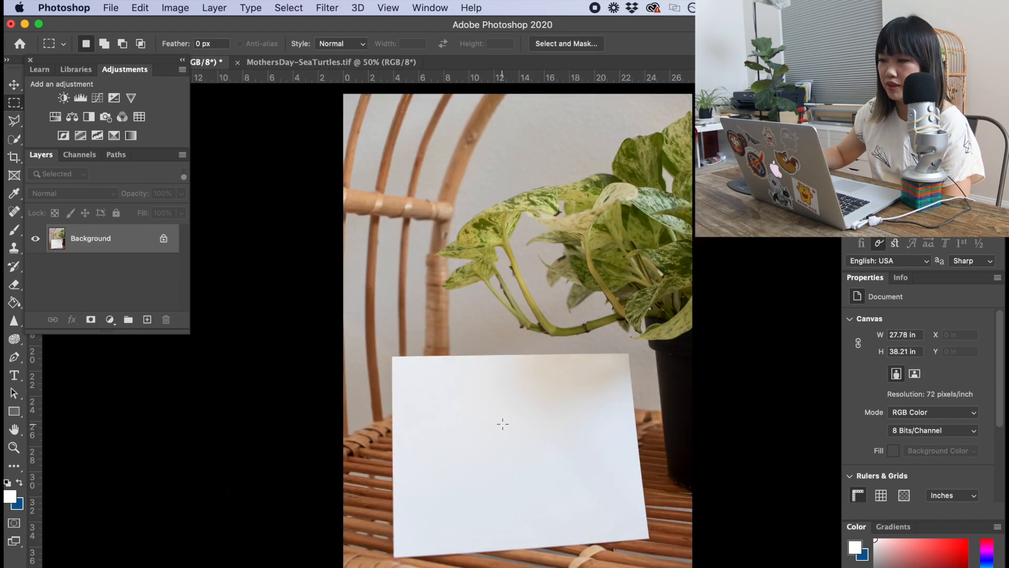
{"action": "left_click", "coordinate": [140, 7]}
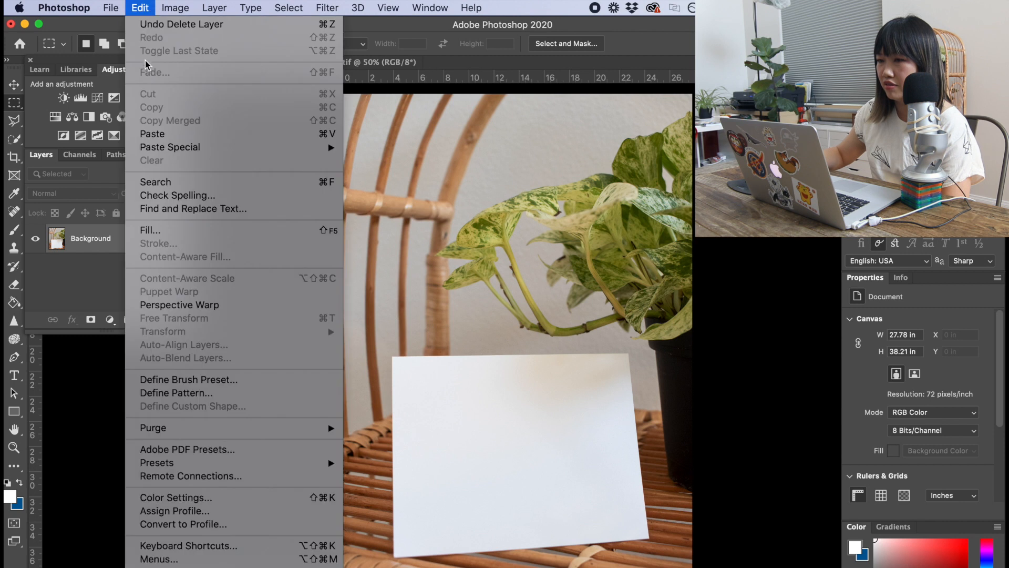
{"action": "left_click", "coordinate": [163, 134]}
{"action": "left_click", "coordinate": [626, 335]}
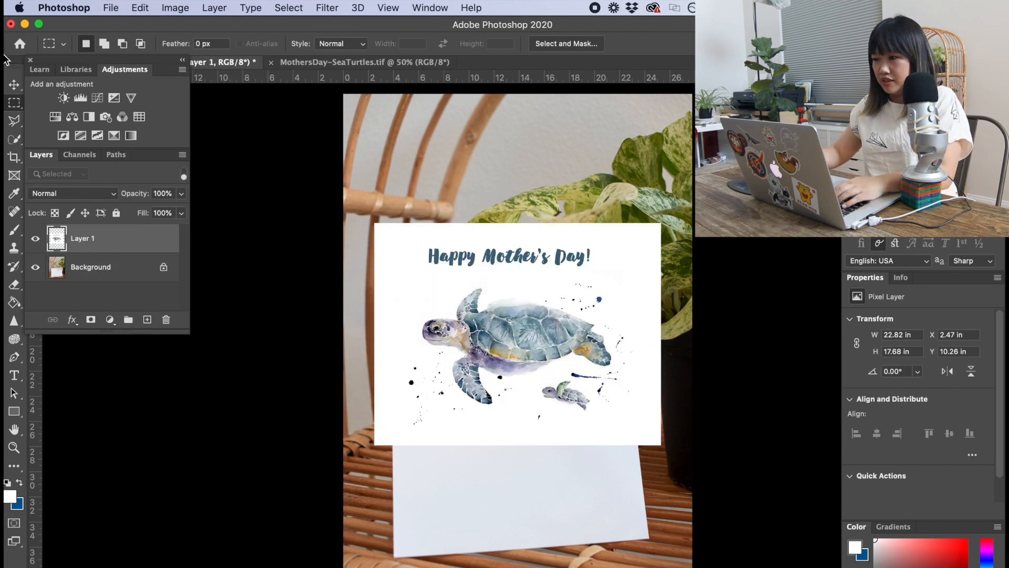
Move the pasted artwork onto the blank card and scale it proportionally to about 85.77% with Free Transform.
{"action": "left_click", "coordinate": [14, 86]}
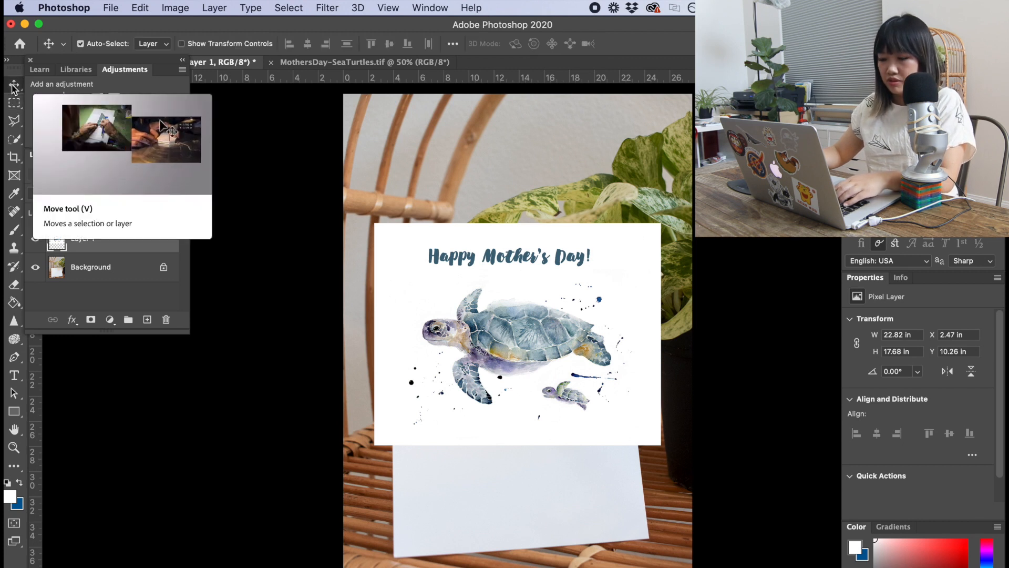
{"action": "left_click_drag", "start_coordinate": [623, 359], "coordinate": [642, 470]}
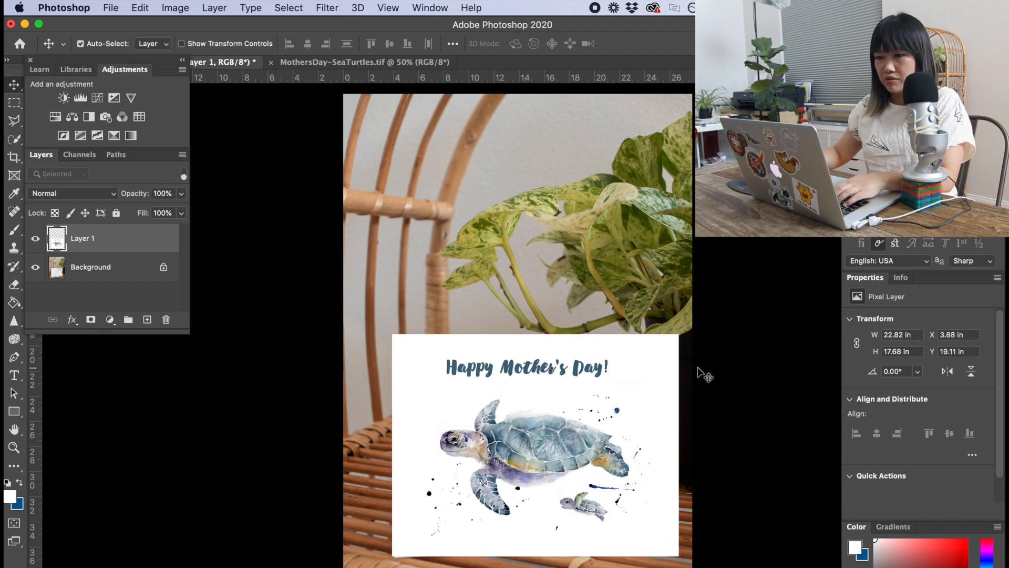
{"action": "key", "text": "super+t"}
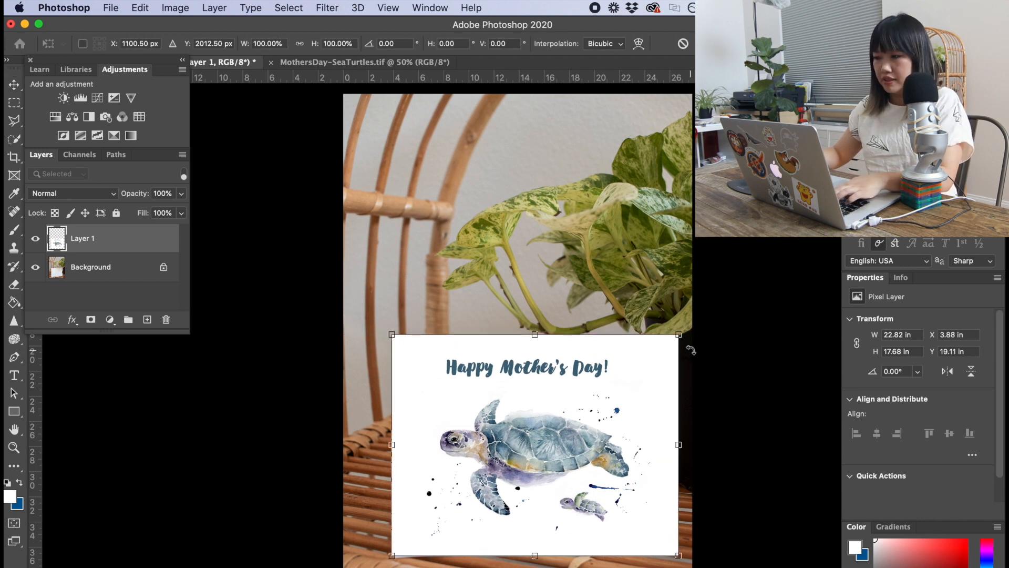
{"action": "left_click_drag", "start_coordinate": [678, 334], "coordinate": [672, 339]}
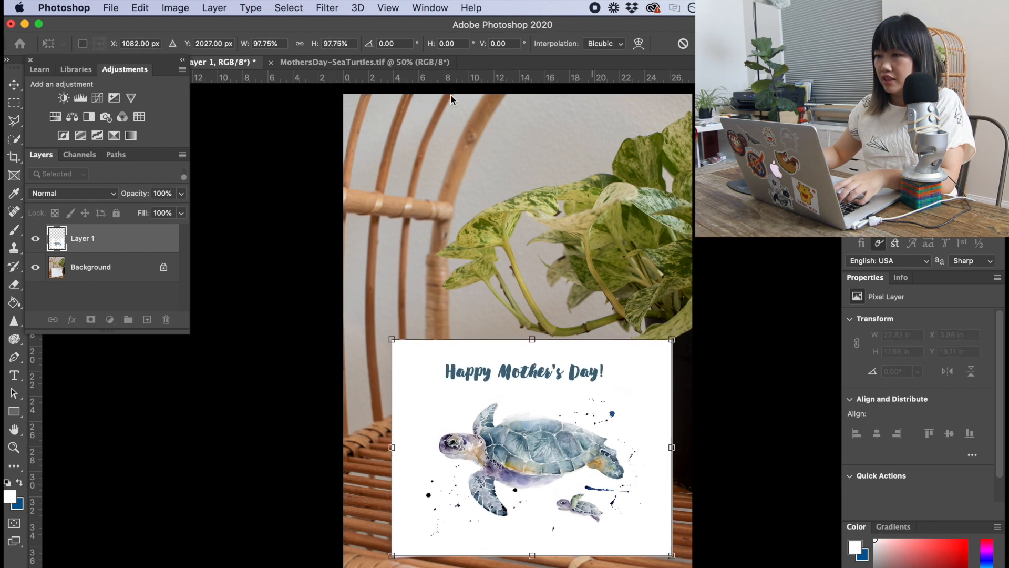
{"action": "left_click", "coordinate": [299, 44]}
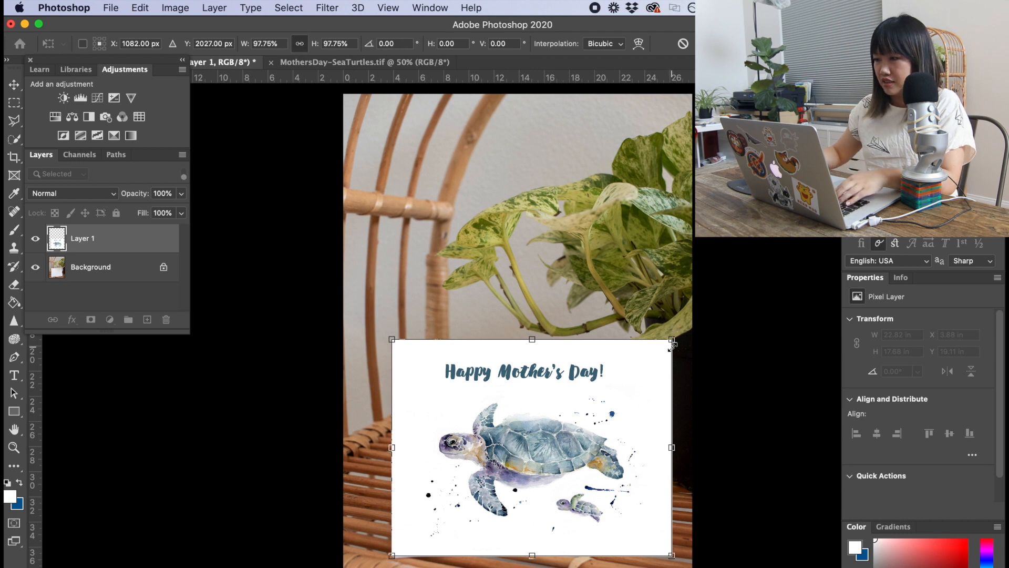
{"action": "left_click_drag", "start_coordinate": [673, 337], "coordinate": [609, 328]}
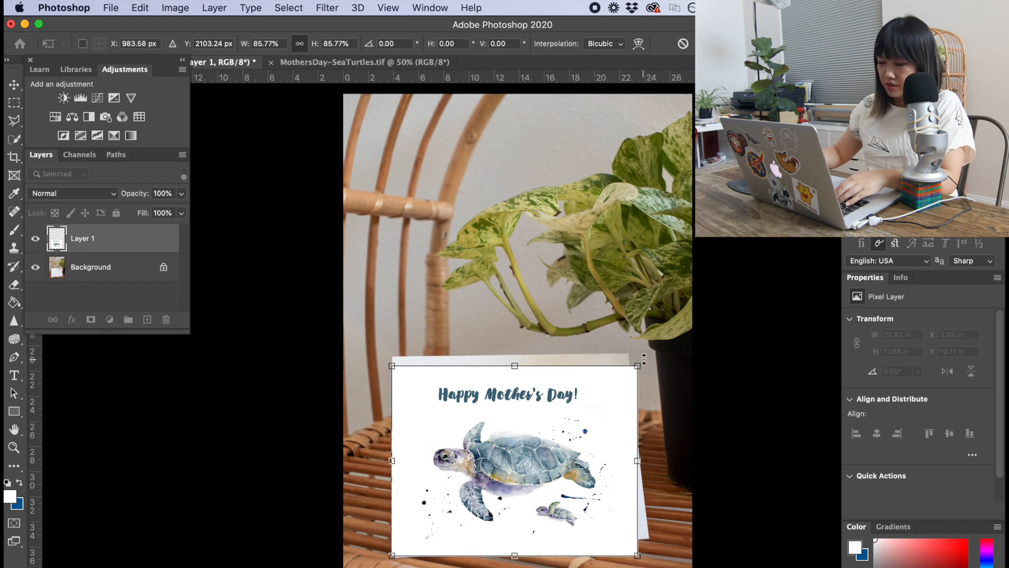
Rotate the artwork to about -1.46° and nudge it into line with the blank card, then apply the transform.
{"action": "left_click_drag", "start_coordinate": [646, 360], "coordinate": [647, 357]}
{"action": "left_click_drag", "start_coordinate": [601, 400], "coordinate": [603, 392]}
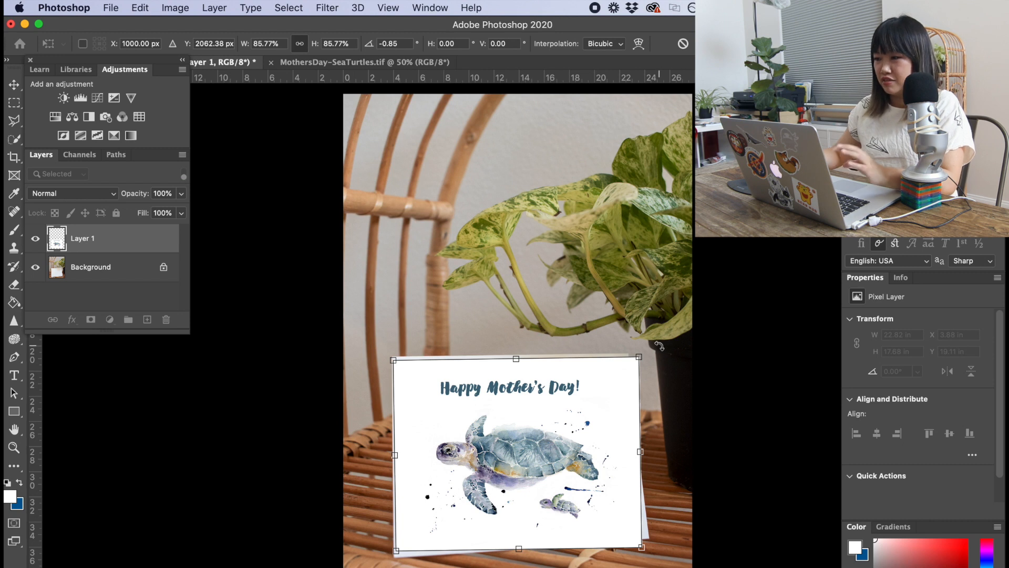
{"action": "left_click_drag", "start_coordinate": [584, 396], "coordinate": [584, 402]}
{"action": "left_click_drag", "start_coordinate": [647, 355], "coordinate": [648, 352]}
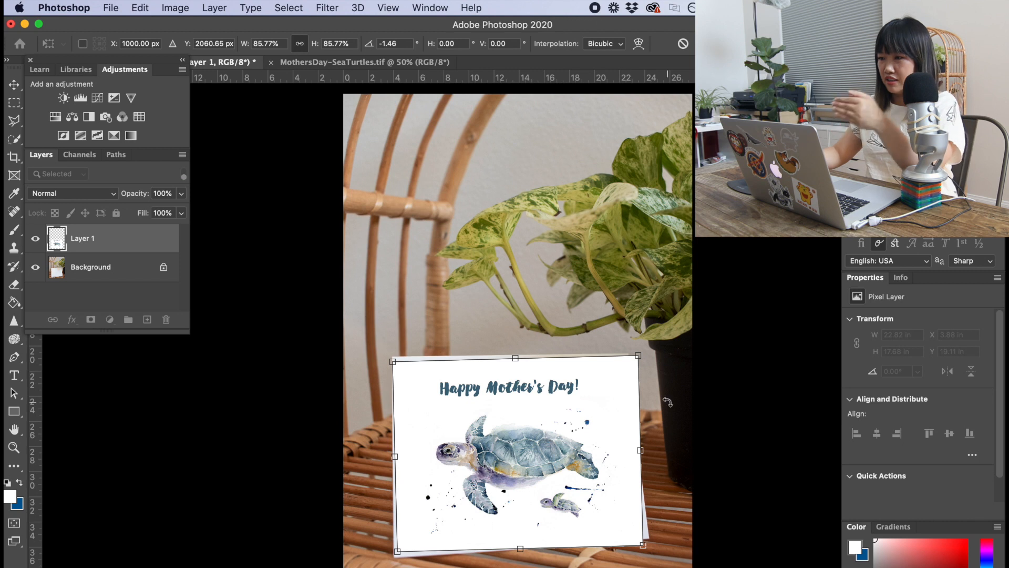
{"action": "key", "text": "Return"}
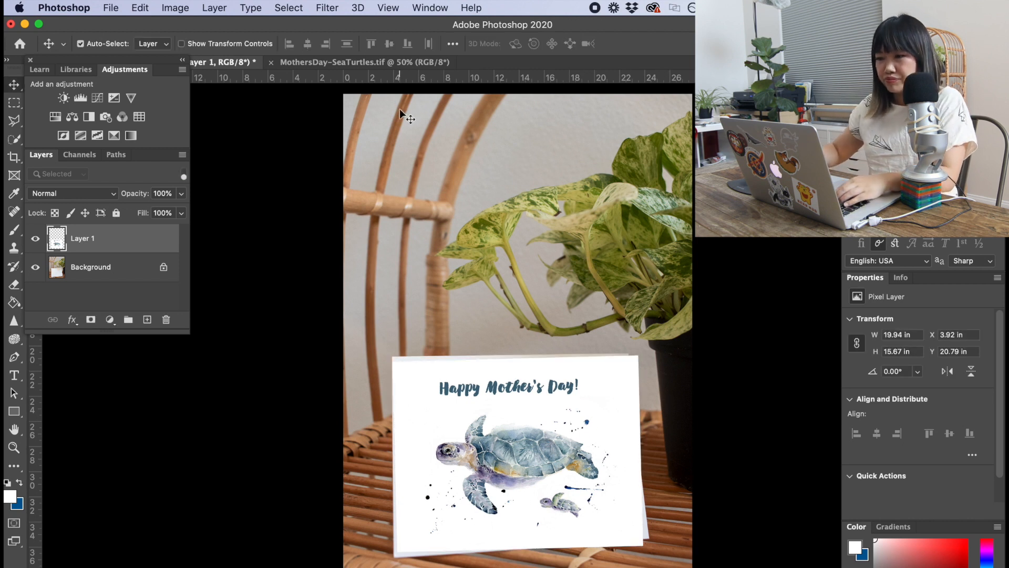
Skew the artwork so each of its corners matches the blank card's corners, and apply the transform.
{"action": "left_click", "coordinate": [140, 8]}
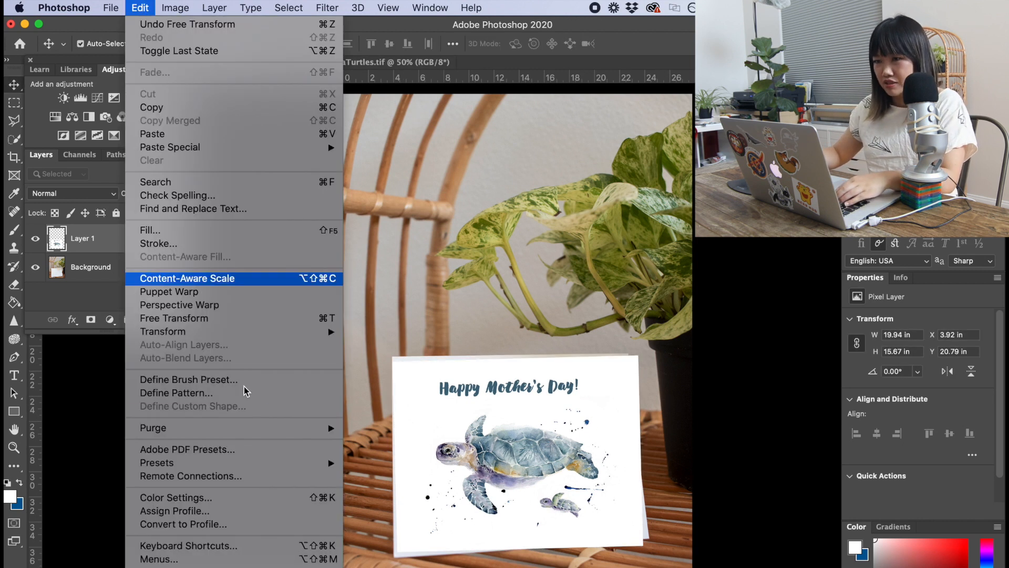
{"action": "mouse_move", "coordinate": [283, 334]}
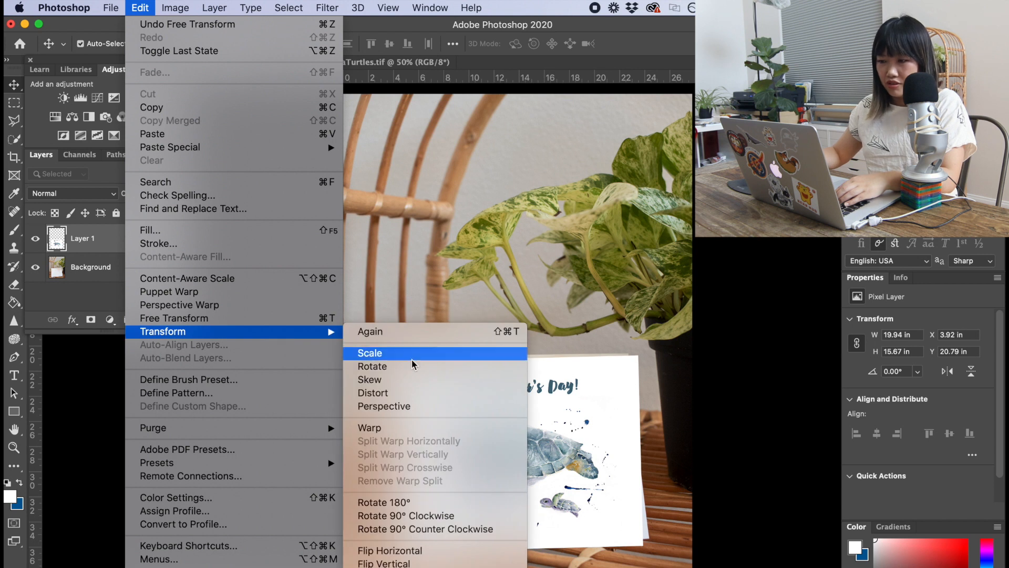
{"action": "left_click", "coordinate": [408, 380]}
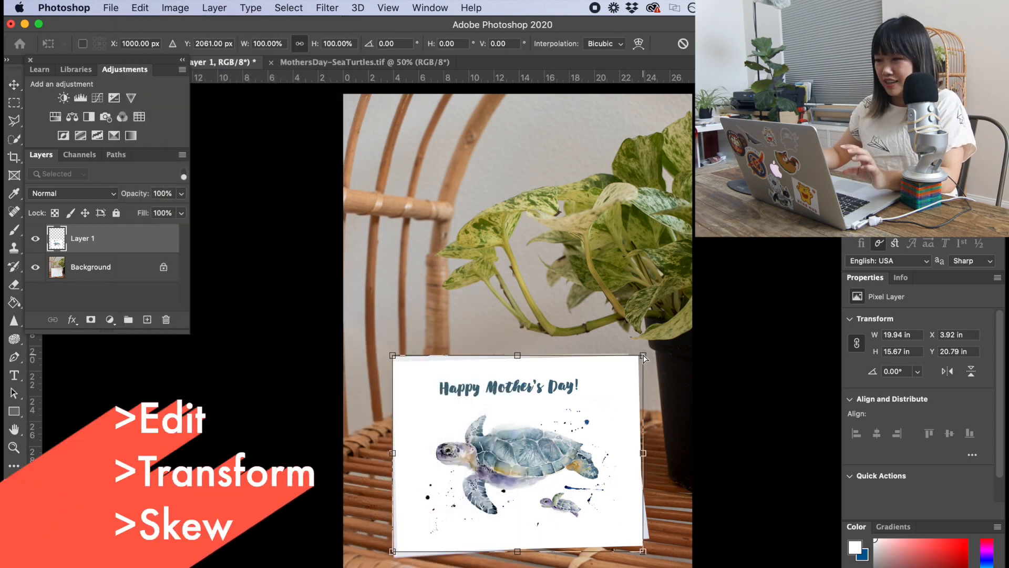
{"action": "left_click_drag", "start_coordinate": [643, 357], "coordinate": [630, 359]}
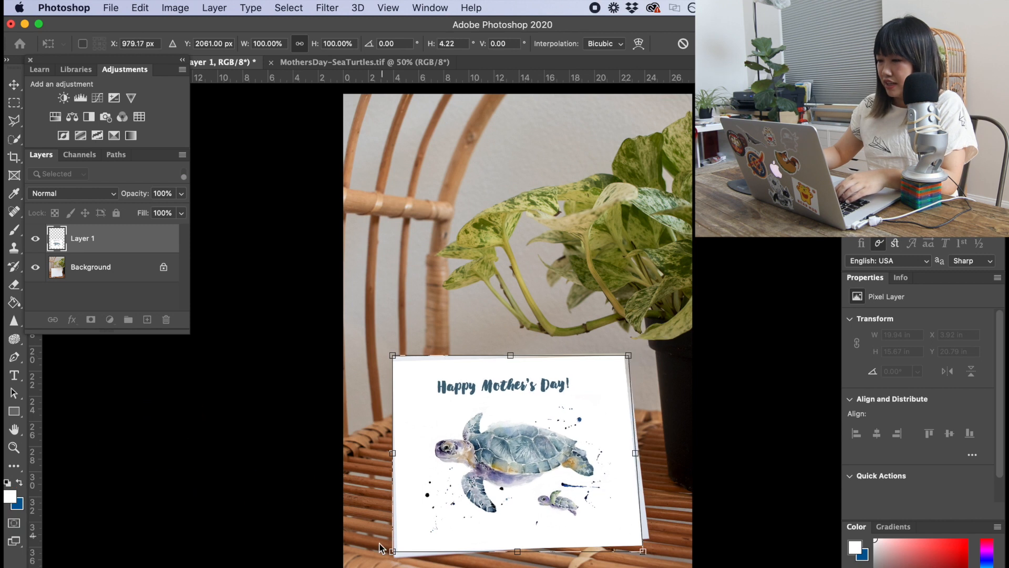
{"action": "left_click_drag", "start_coordinate": [393, 552], "coordinate": [395, 555]}
{"action": "left_click_drag", "start_coordinate": [643, 550], "coordinate": [649, 541]}
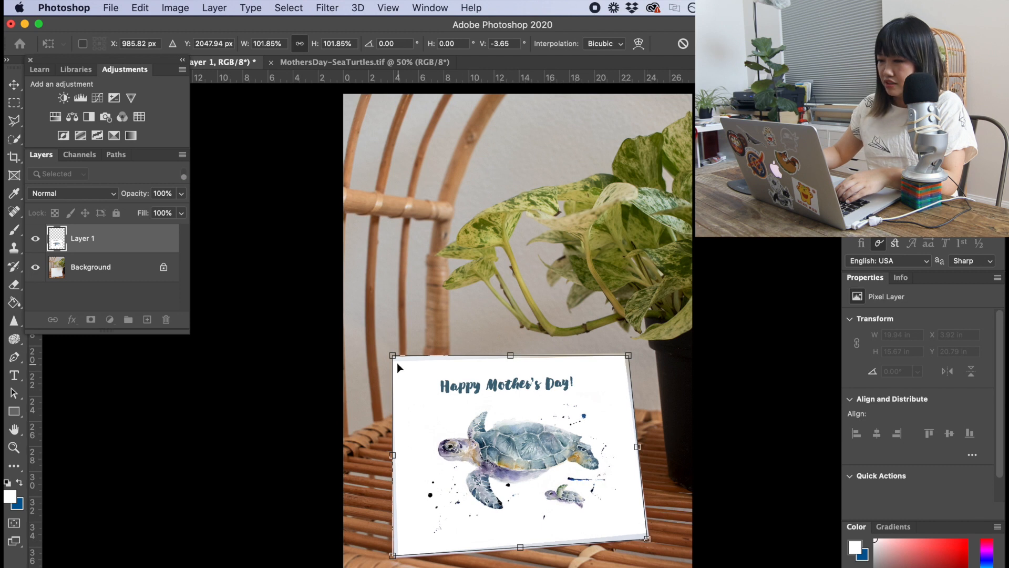
{"action": "left_click_drag", "start_coordinate": [396, 351], "coordinate": [396, 356]}
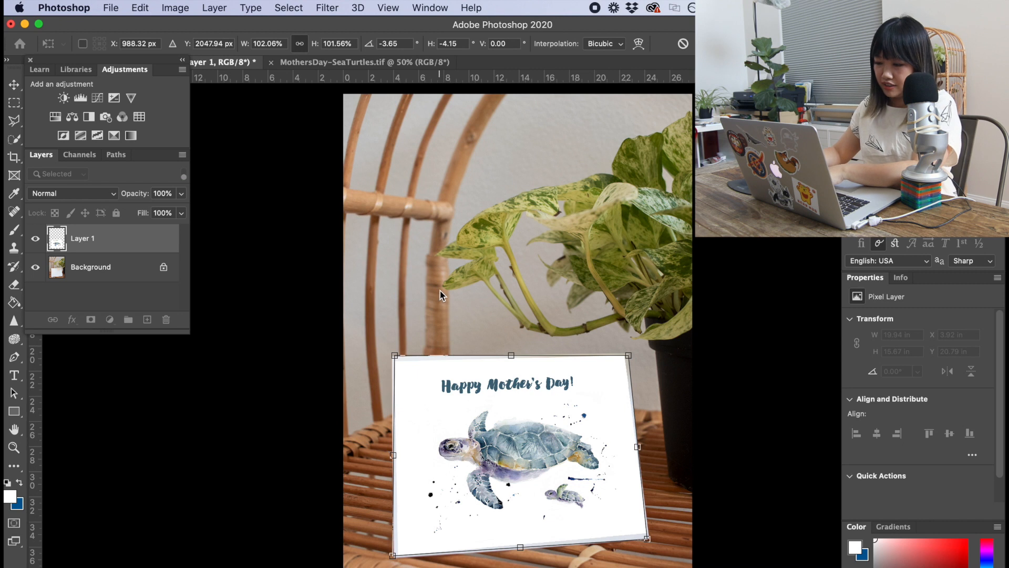
{"action": "key", "text": "Return"}
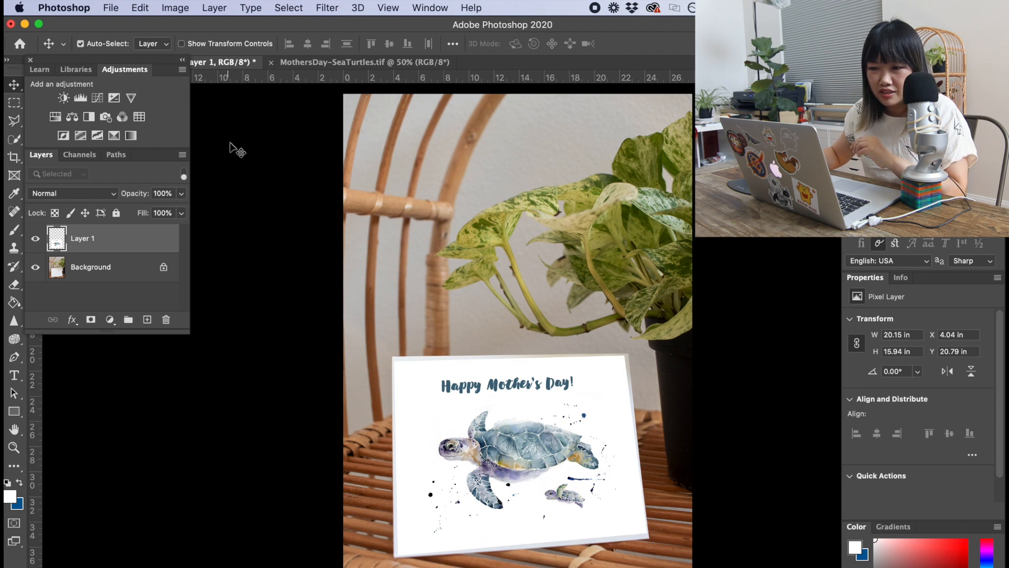
{"action": "left_click", "coordinate": [388, 8]}
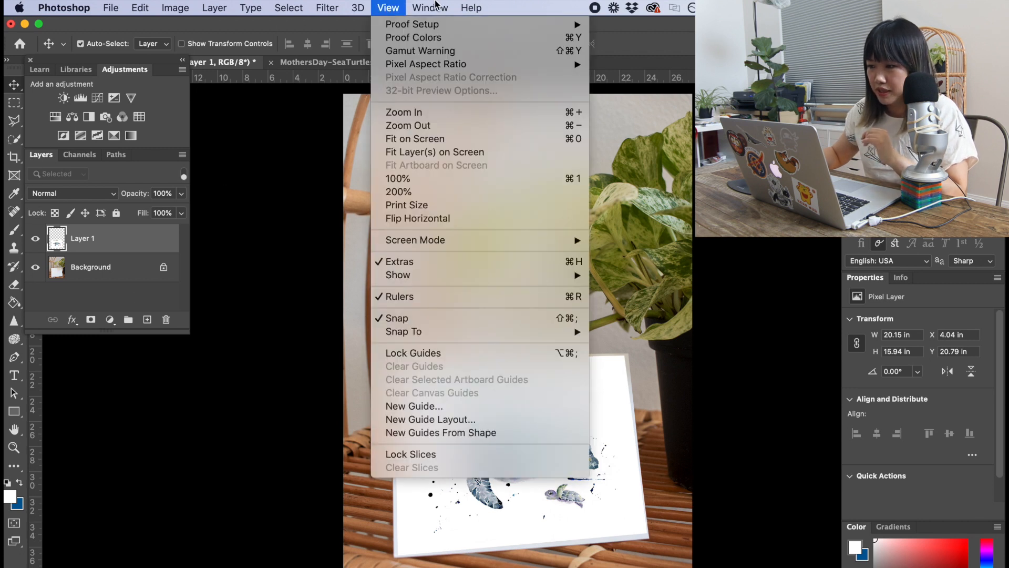
{"action": "mouse_move", "coordinate": [434, 7]}
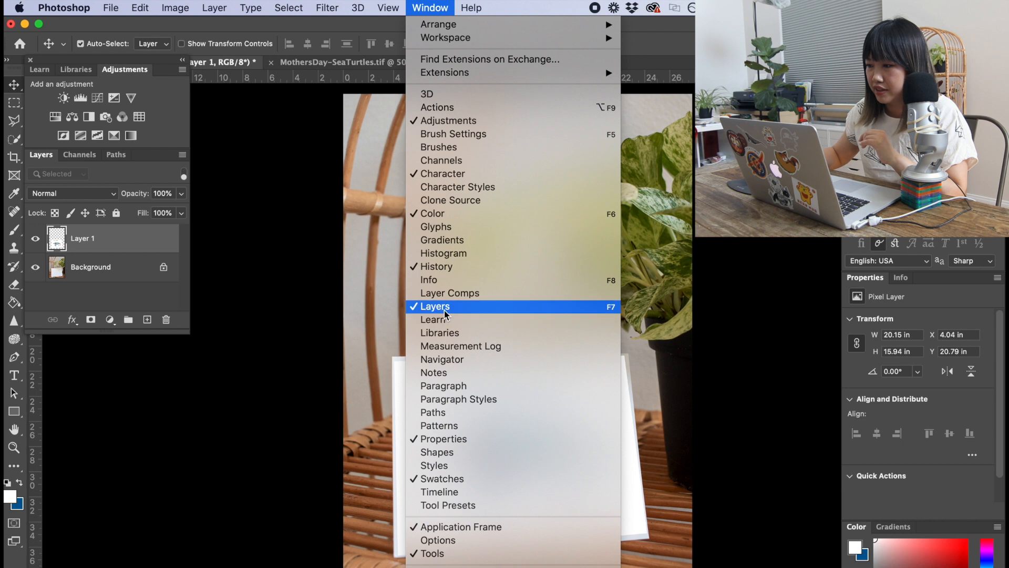
{"action": "left_click", "coordinate": [162, 241]}
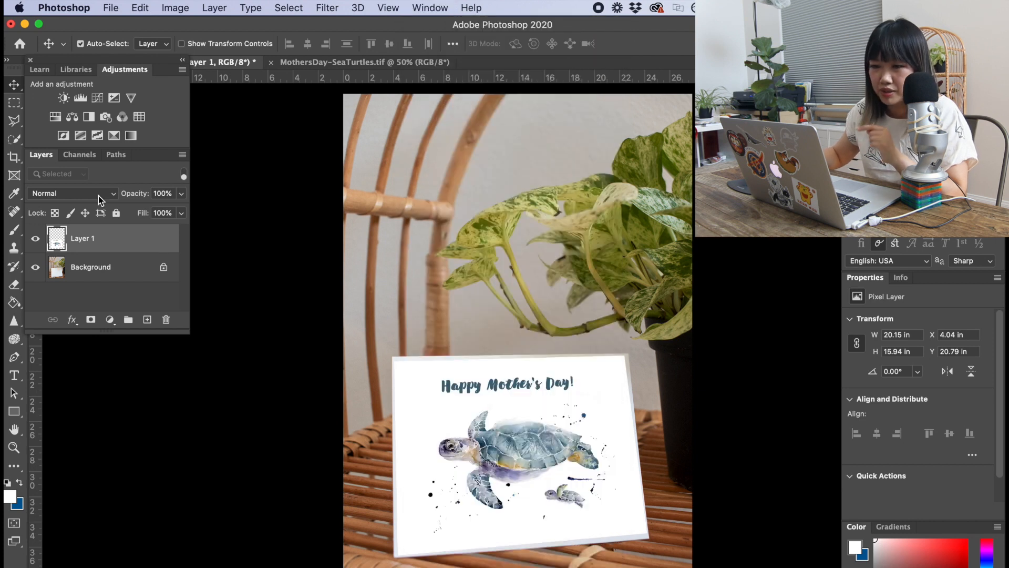
{"action": "left_click", "coordinate": [99, 196]}
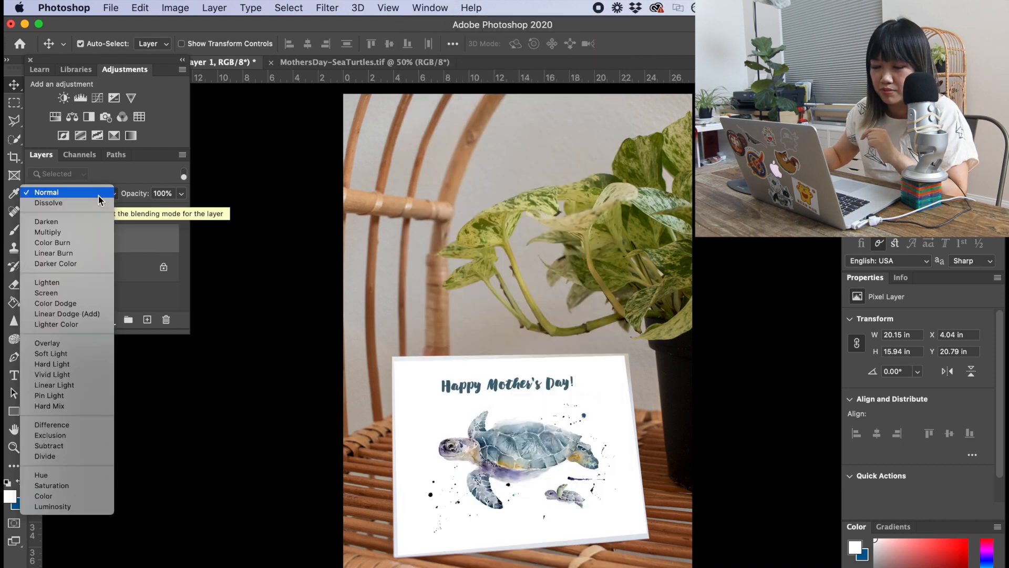
{"action": "left_click", "coordinate": [74, 231]}
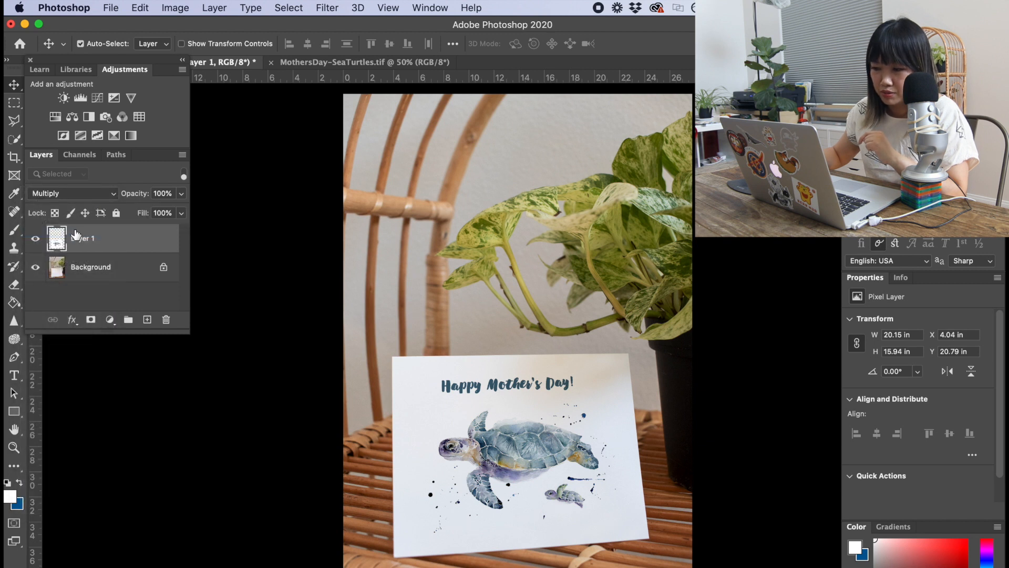
{"action": "key", "text": "super+z"}
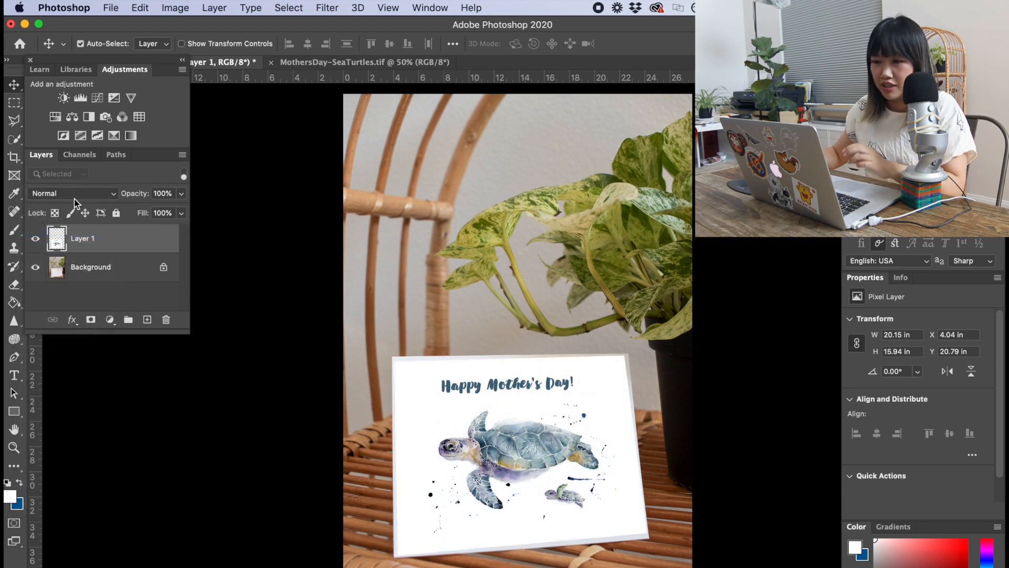
Set the card artwork layer's blend mode to Multiply and its opacity to 90%.
{"action": "left_click", "coordinate": [74, 196]}
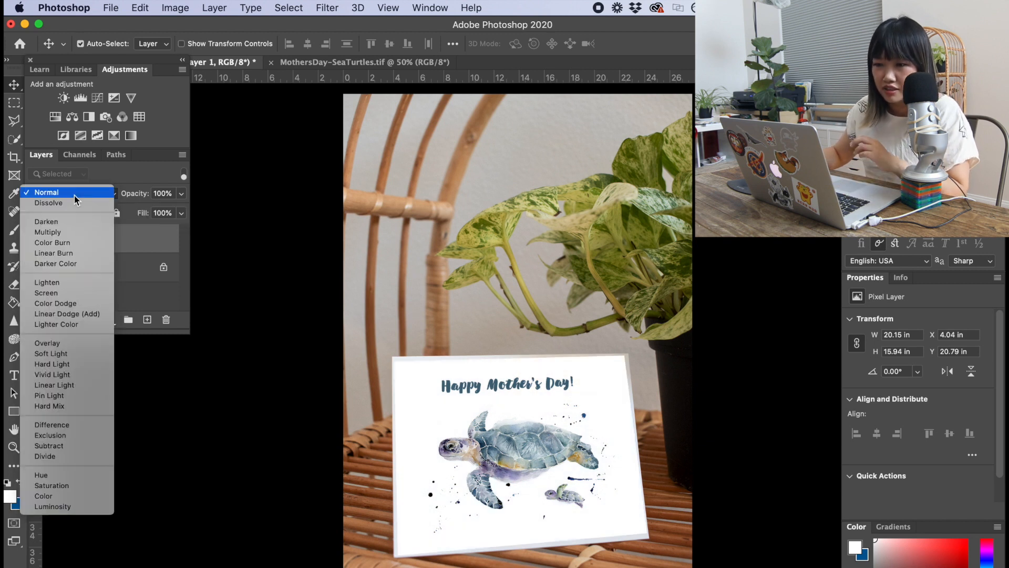
{"action": "left_click", "coordinate": [68, 231]}
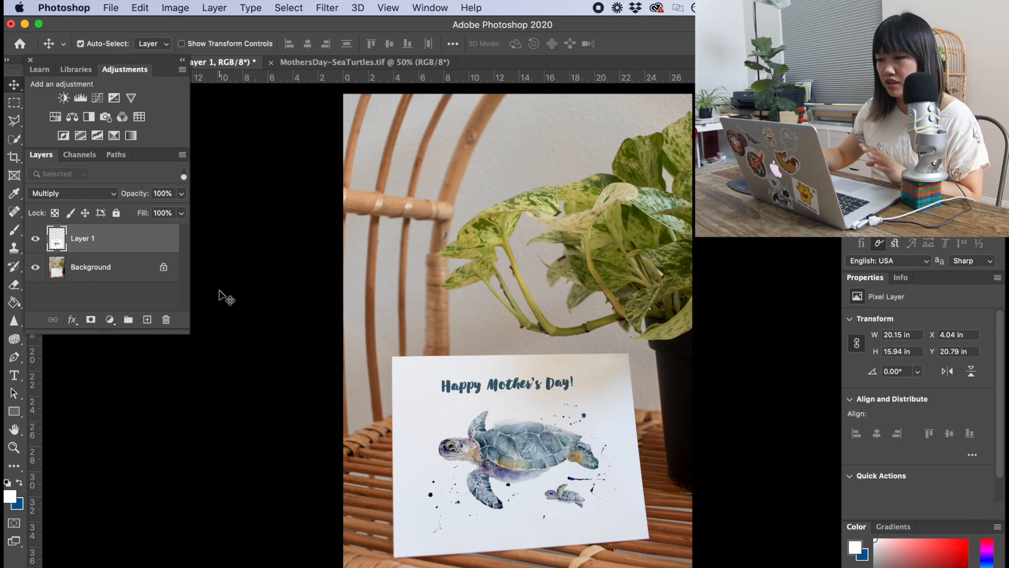
{"action": "left_click", "coordinate": [164, 194]}
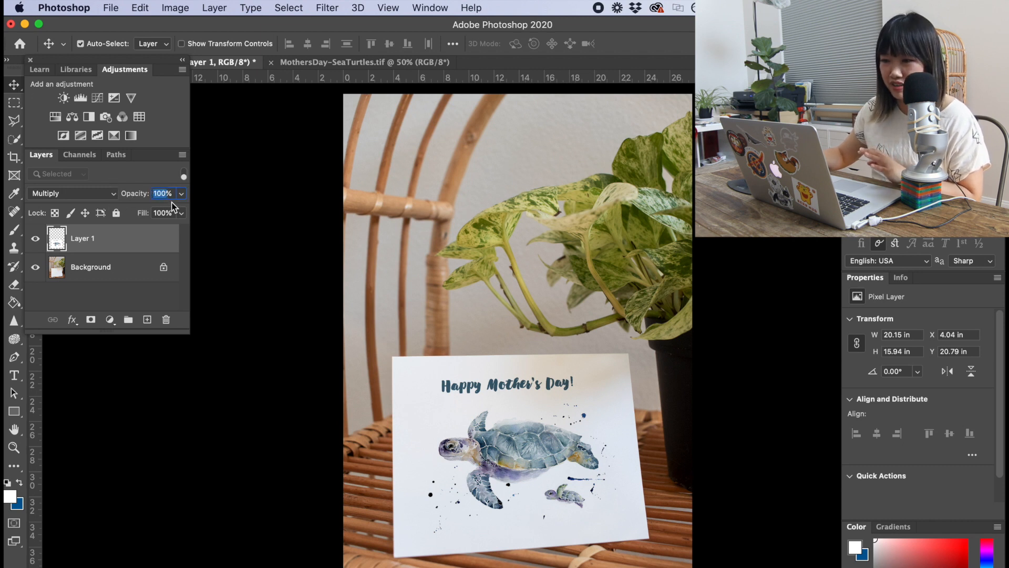
{"action": "type", "text": "92"}
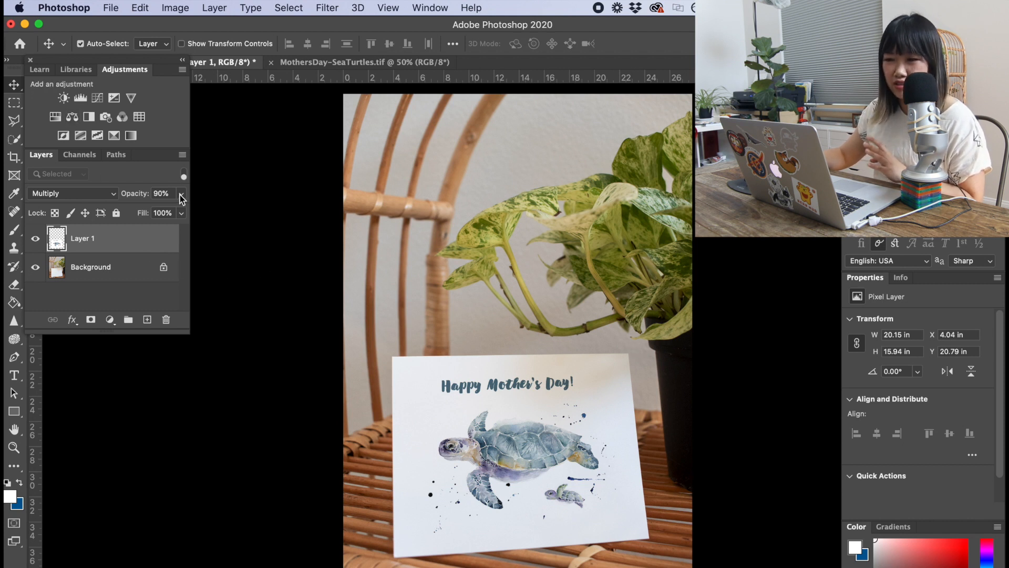
Add a Levels adjustment layer above the artwork with the white input level at 249 and midtones at 1.12.
{"action": "left_click", "coordinate": [74, 100]}
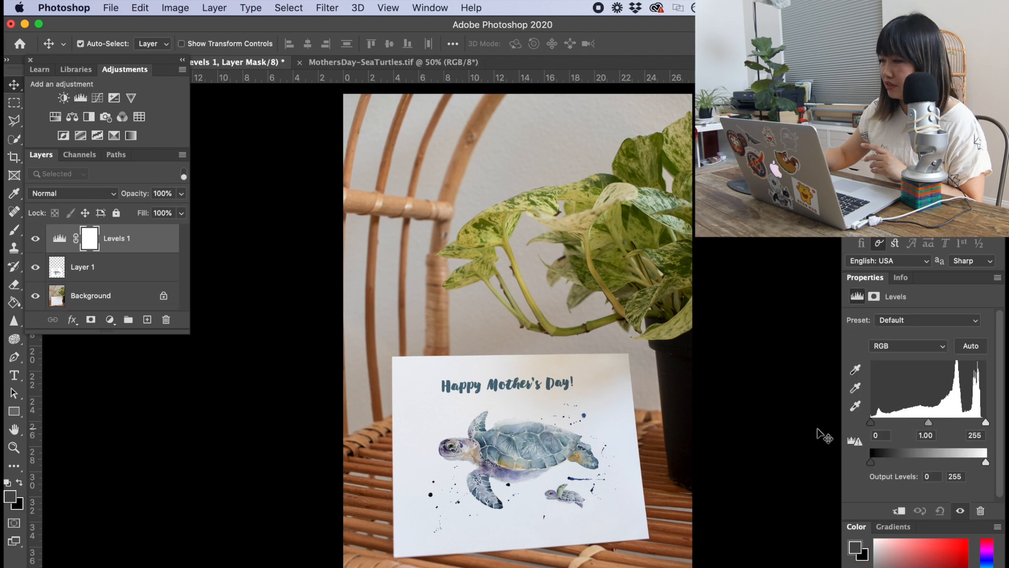
{"action": "left_click_drag", "start_coordinate": [925, 282], "coordinate": [273, 137]}
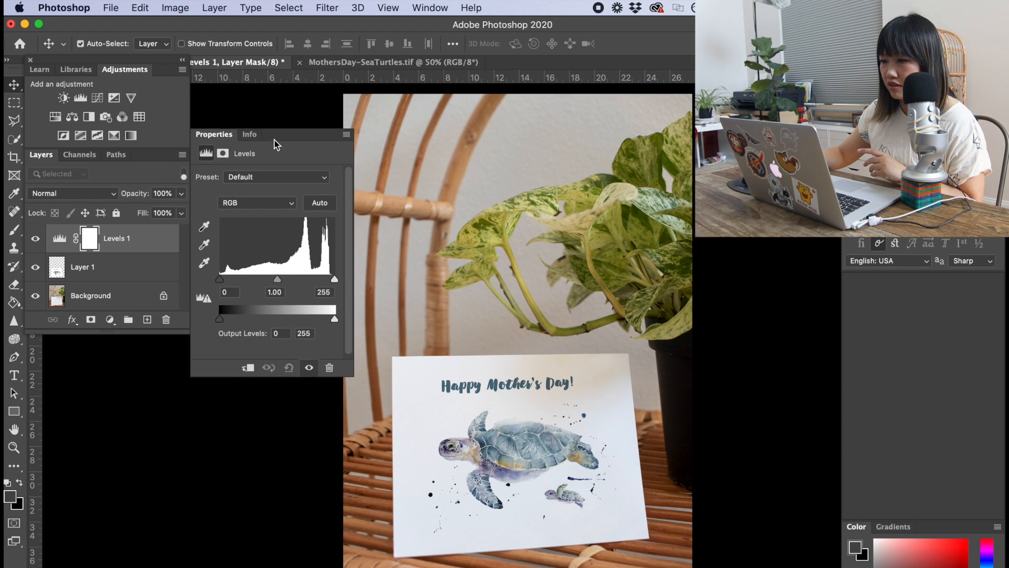
{"action": "left_click_drag", "start_coordinate": [334, 279], "coordinate": [336, 280]}
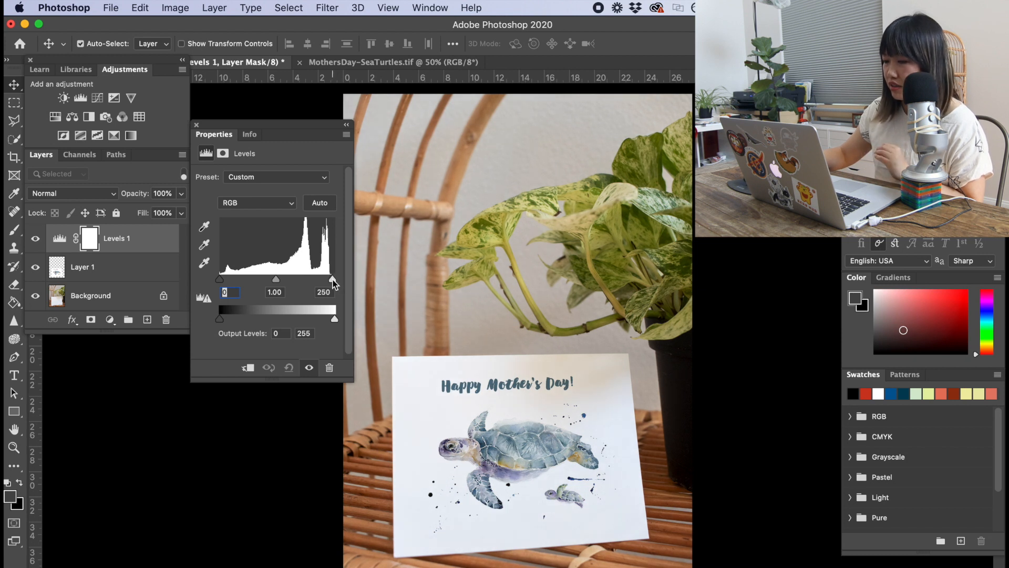
{"action": "left_click_drag", "start_coordinate": [336, 280], "coordinate": [271, 279]}
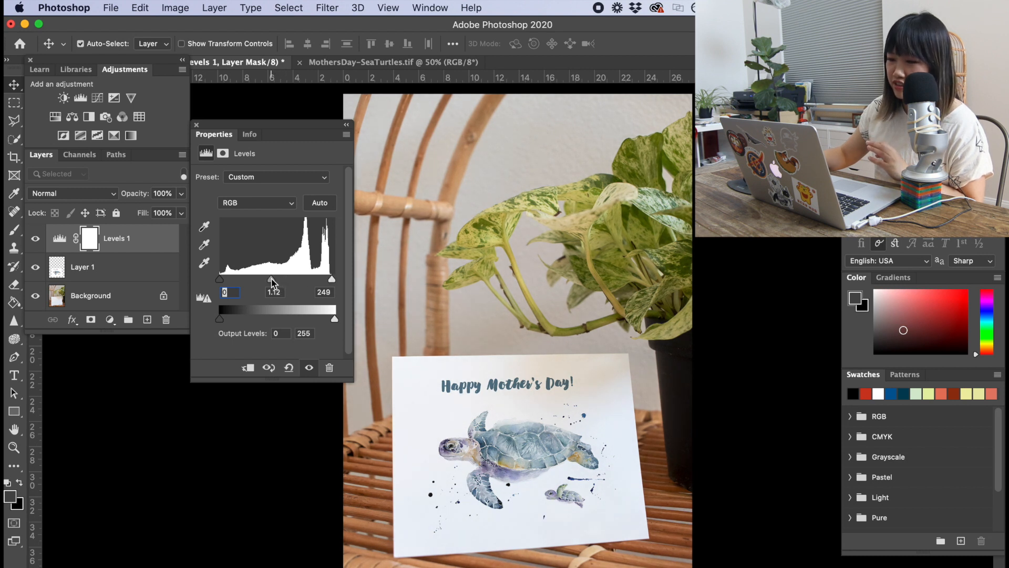
Set the Levels adjustment's midtones to 1.05 and merge the adjustment layer with the card artwork layer.
{"action": "left_click_drag", "start_coordinate": [273, 279], "coordinate": [273, 278]}
{"action": "left_click", "coordinate": [114, 237]}
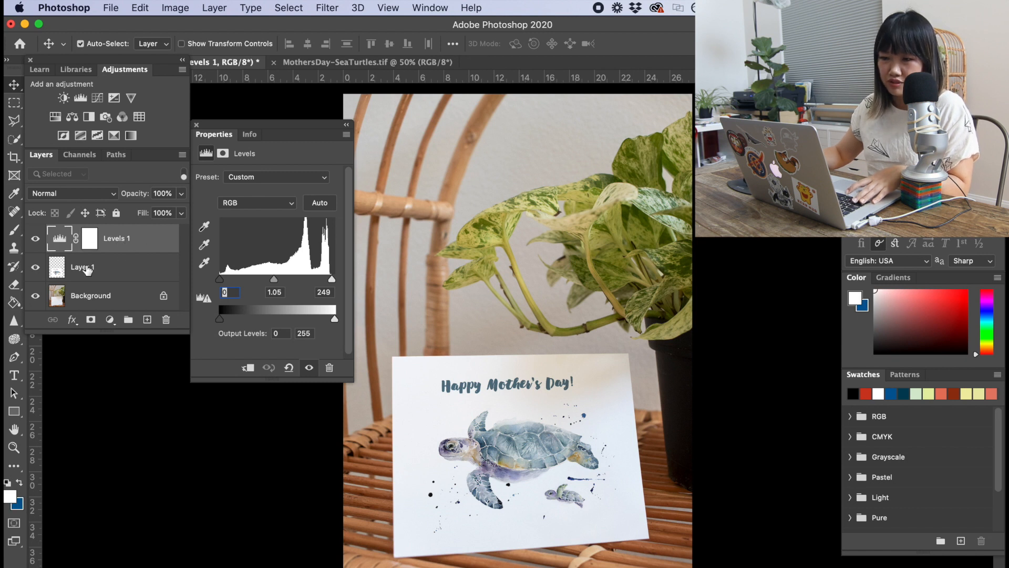
{"action": "left_click", "coordinate": [103, 271], "text": "shift"}
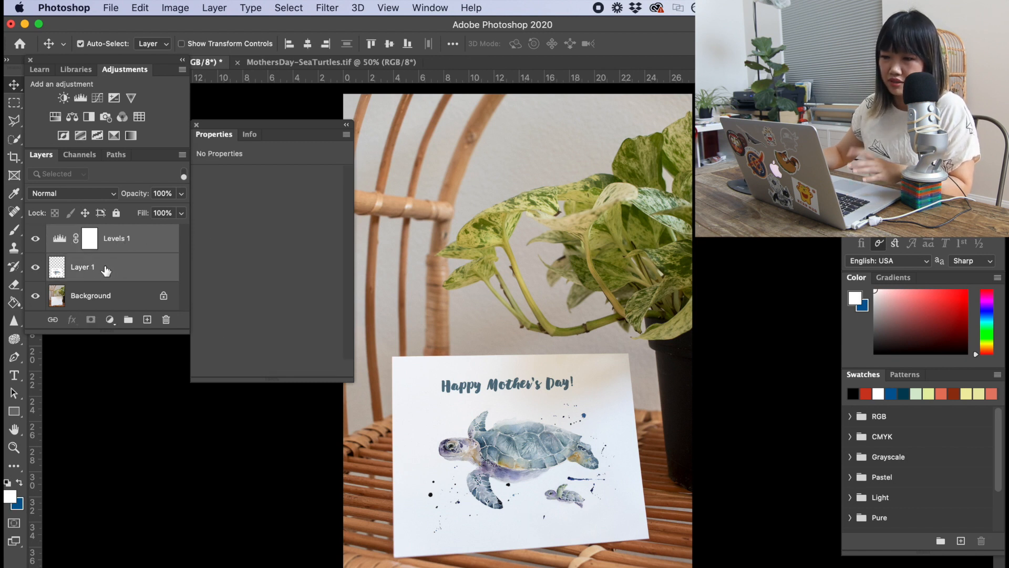
{"action": "right_click", "coordinate": [105, 267]}
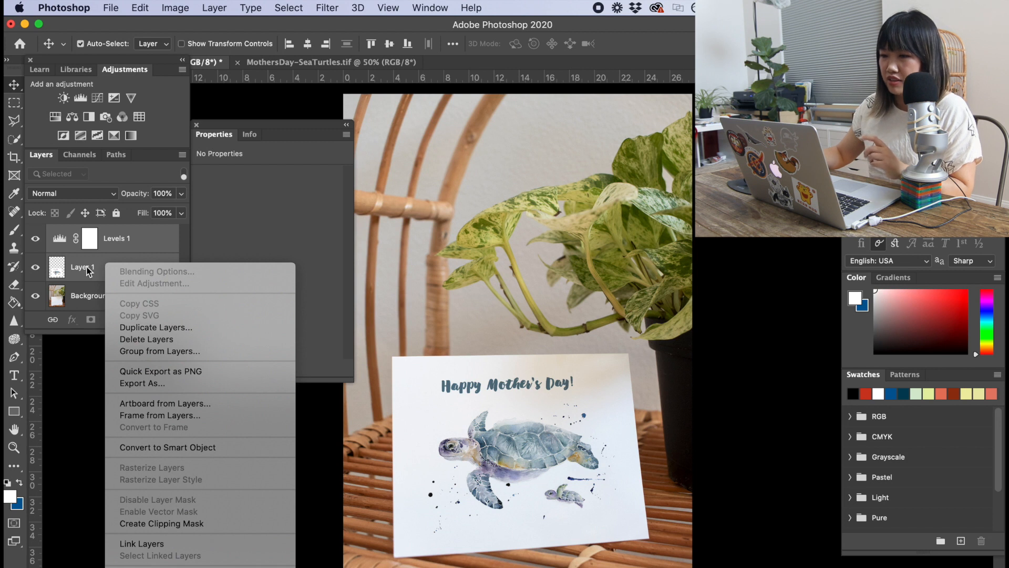
{"action": "scroll", "coordinate": [226, 337], "scroll_direction": "down", "scroll_amount": 5}
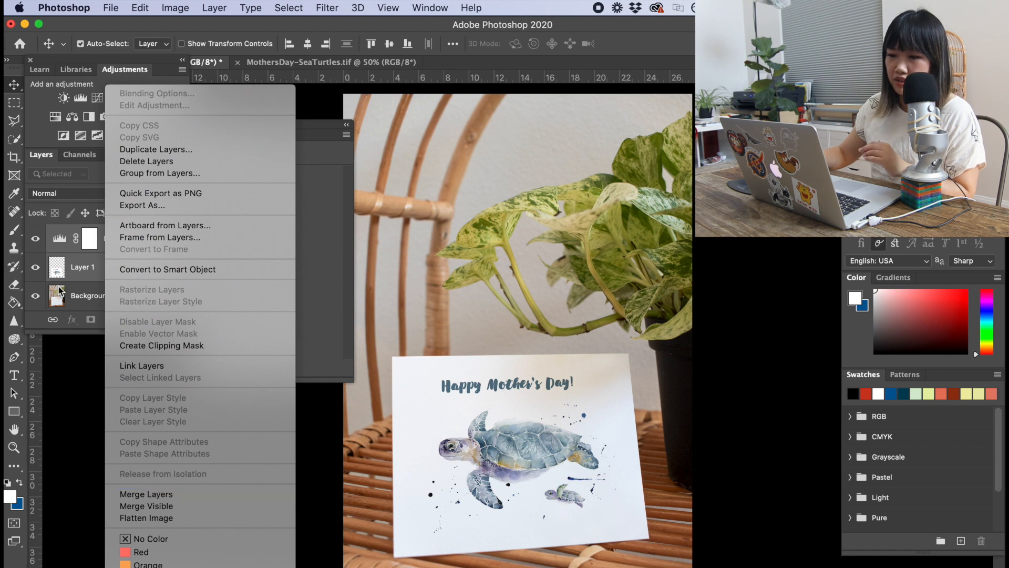
{"action": "right_click", "coordinate": [69, 266]}
{"action": "right_click", "coordinate": [107, 244]}
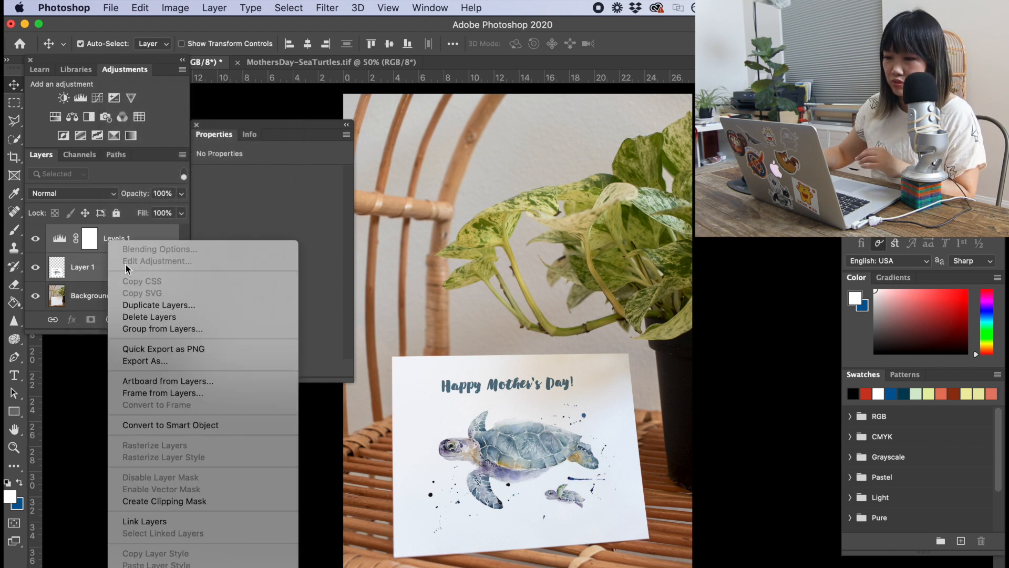
{"action": "scroll", "coordinate": [165, 367], "scroll_direction": "down", "scroll_amount": 5}
{"action": "left_click", "coordinate": [167, 460]}
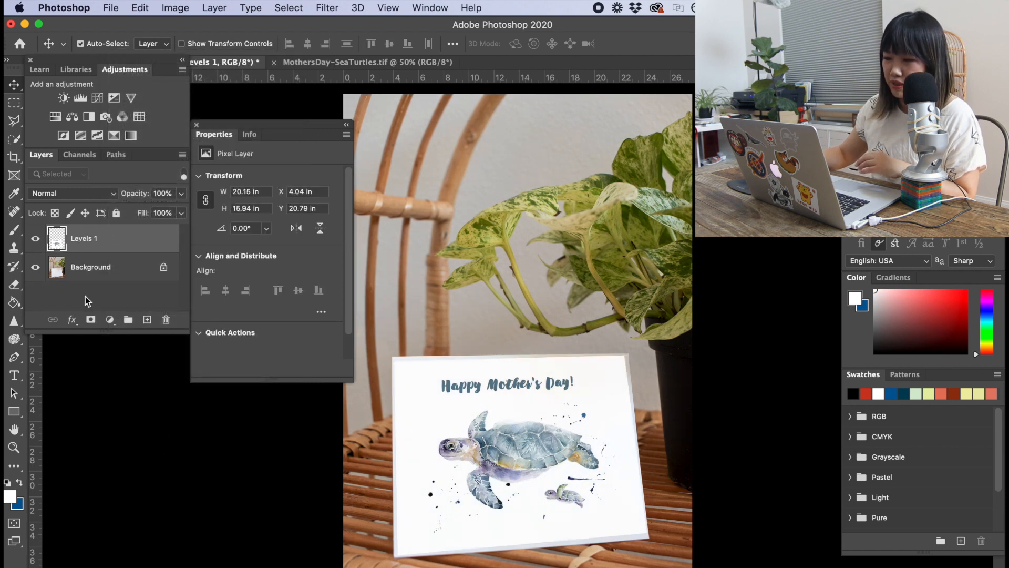
Set the merged artwork layer's blend mode to Multiply so it blends with the card photo.
{"action": "left_click", "coordinate": [80, 194]}
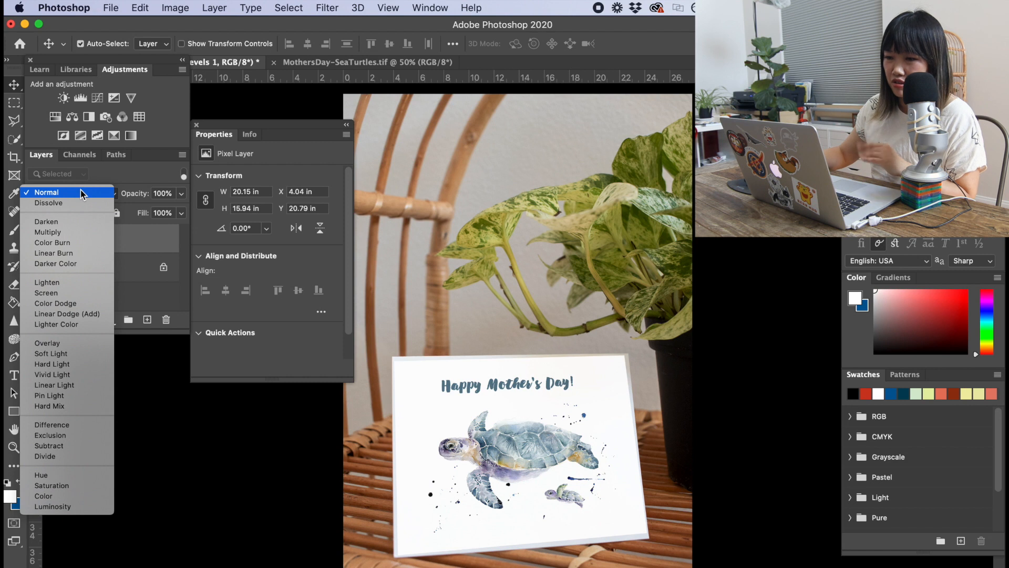
{"action": "left_click", "coordinate": [61, 235]}
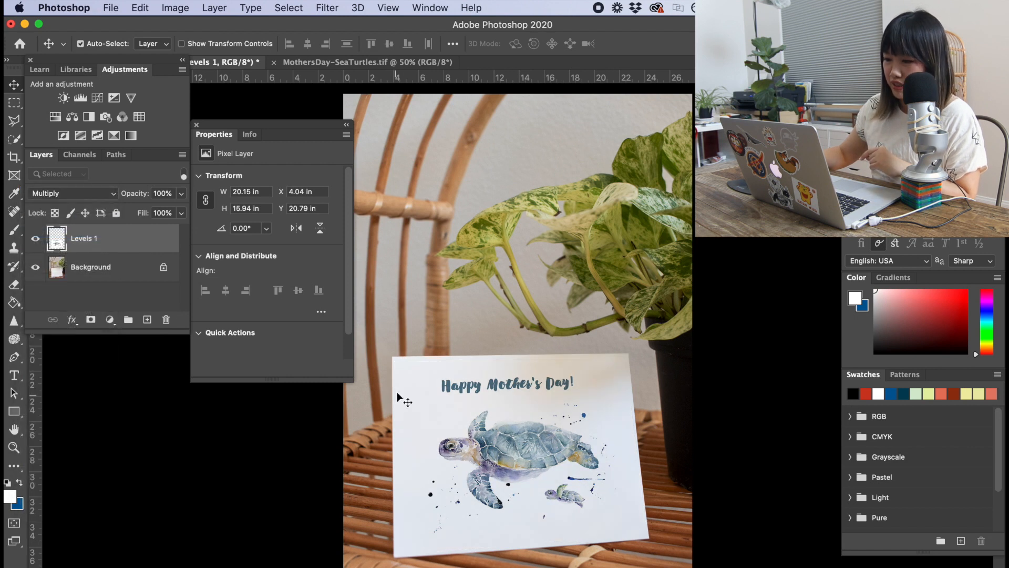
{"action": "key", "text": "super+minus"}
{"action": "key", "text": "super+equal"}
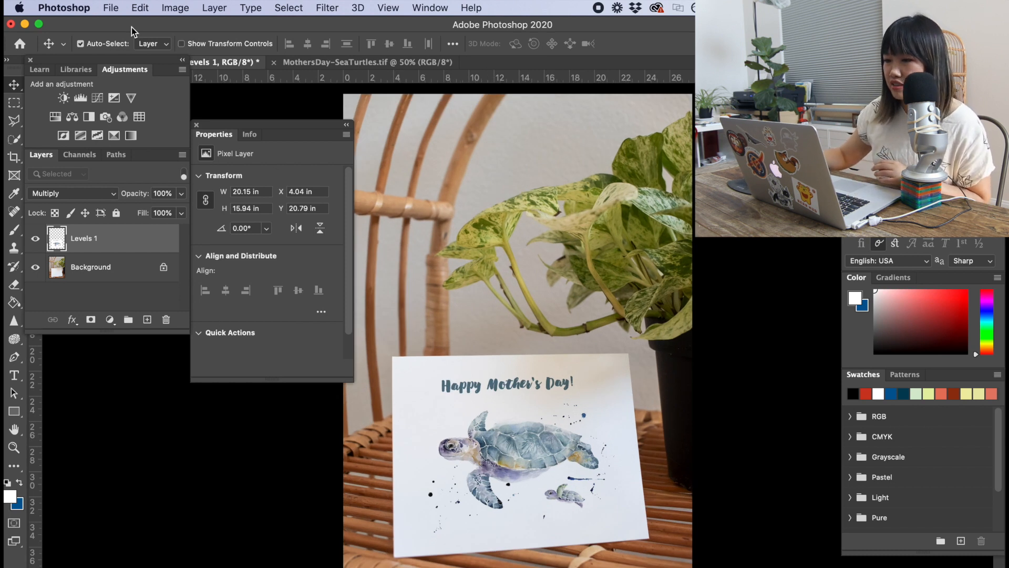
Flatten the image so the artwork and the mockup photo form a single background layer.
{"action": "left_click", "coordinate": [175, 8]}
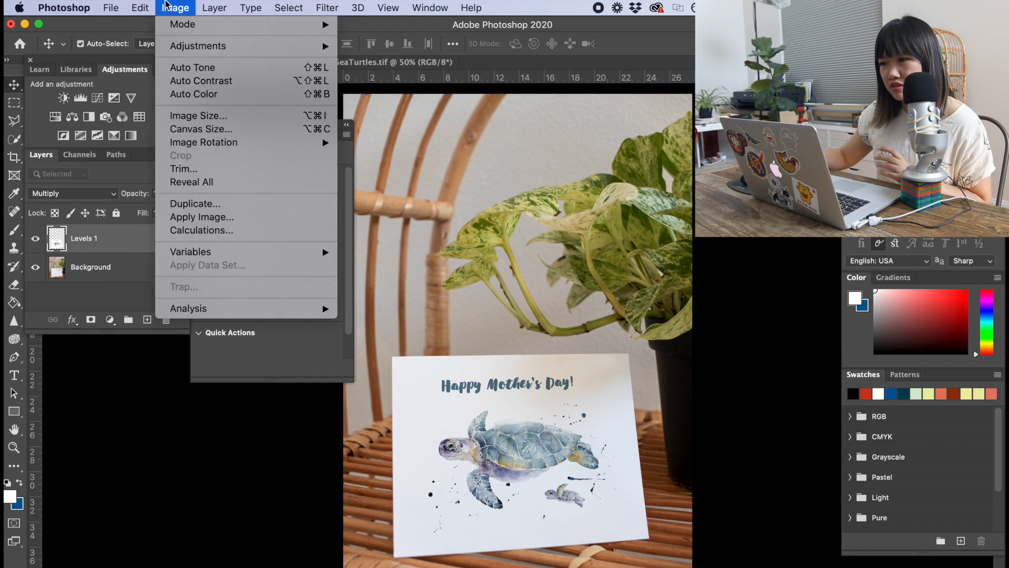
{"action": "mouse_move", "coordinate": [214, 8]}
{"action": "left_click", "coordinate": [253, 549]}
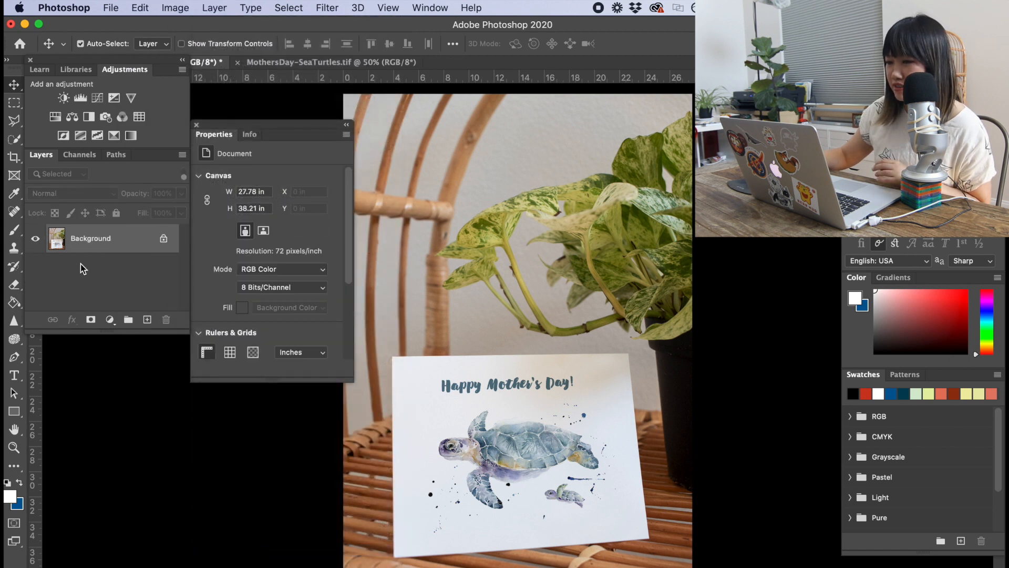